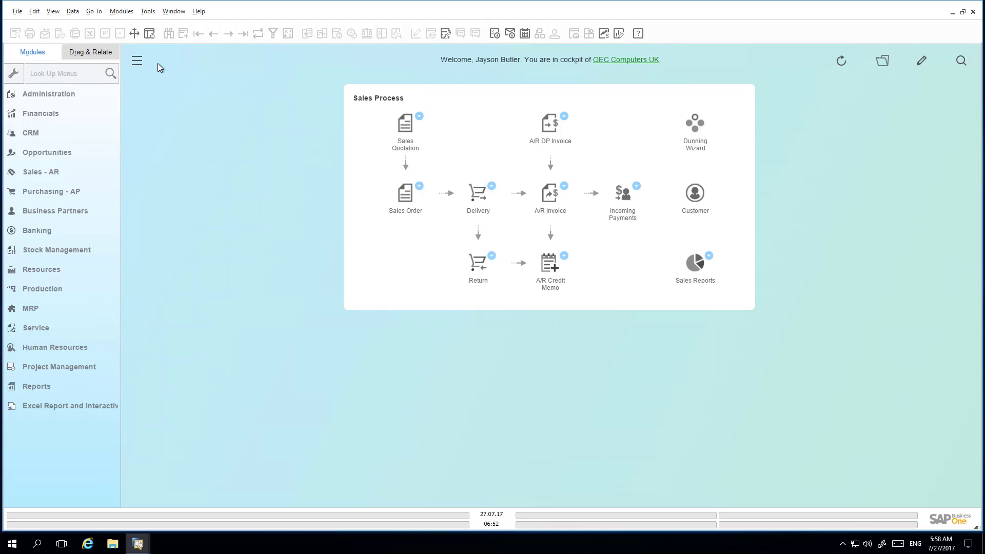
Pick the public Sales template in Select Templates and open it in the cockpit.
click(881, 62)
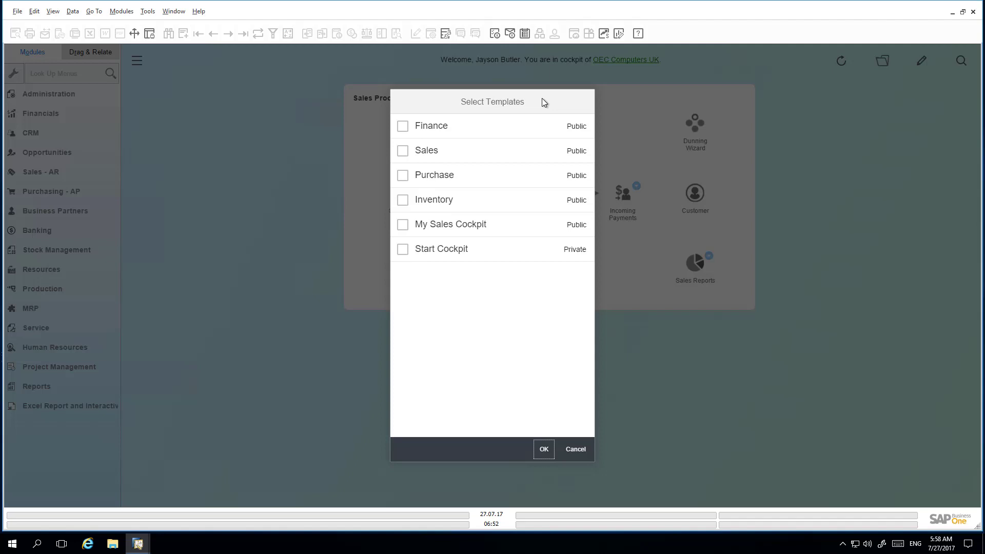
click(403, 152)
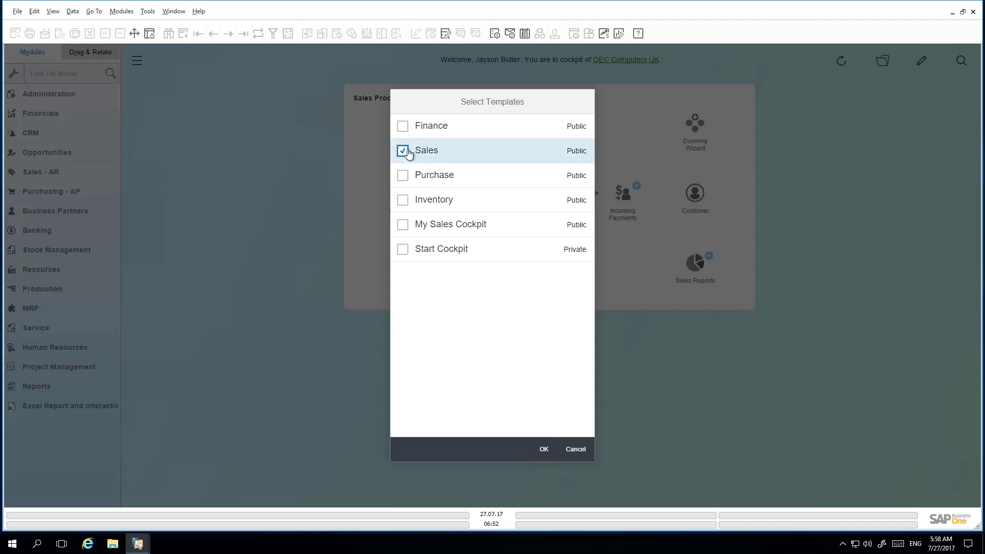
click(543, 450)
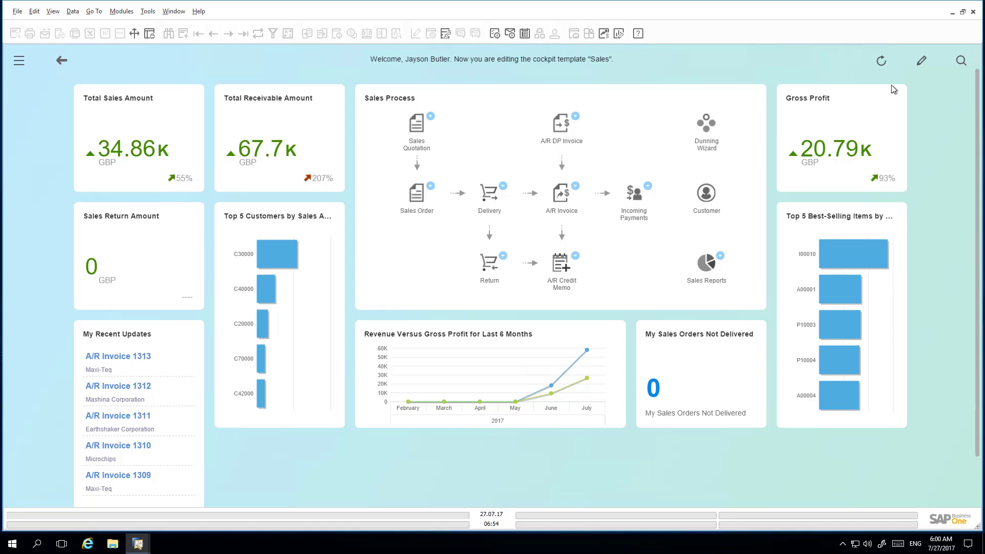
Switch the Sales cockpit template into edit mode with the pencil icon.
click(922, 64)
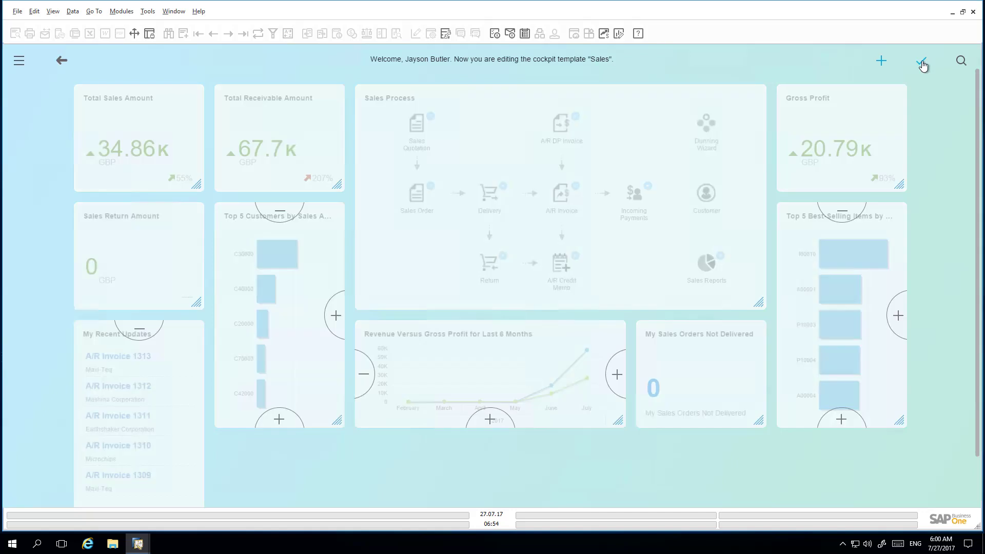
Add the Top 5 Sales Employees by Sales Amount widget from the Widget Gallery.
click(881, 62)
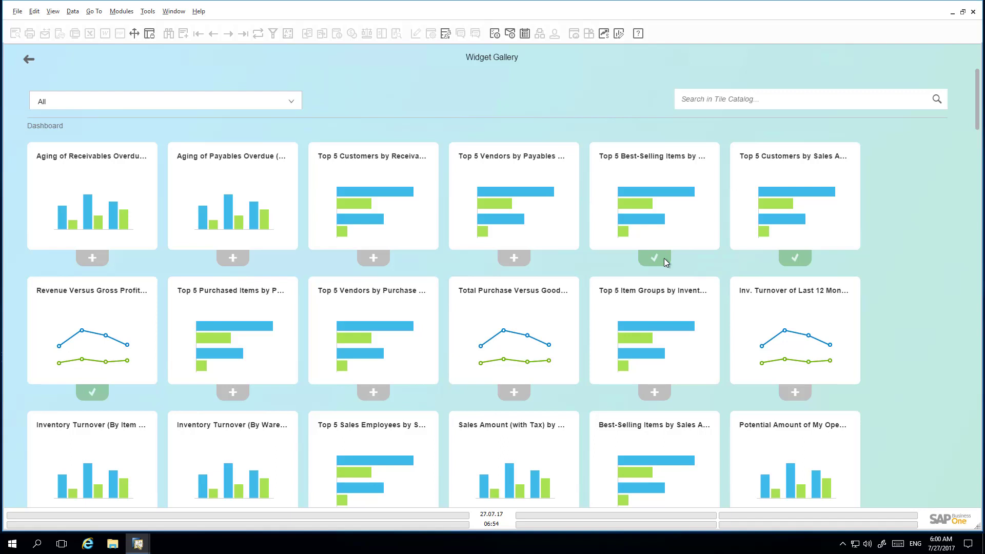
scroll(664, 258, down, 1)
scroll(666, 263, down, 3)
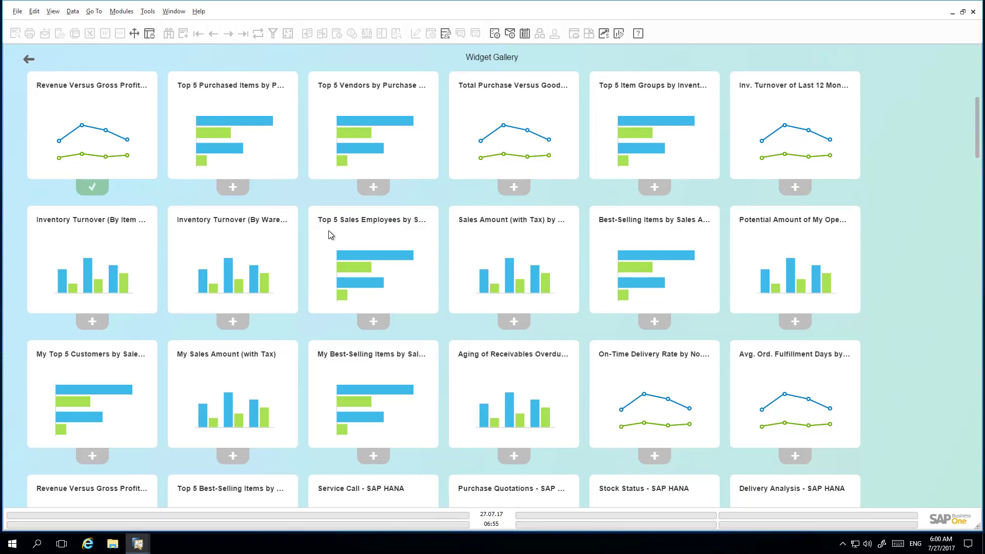
click(373, 322)
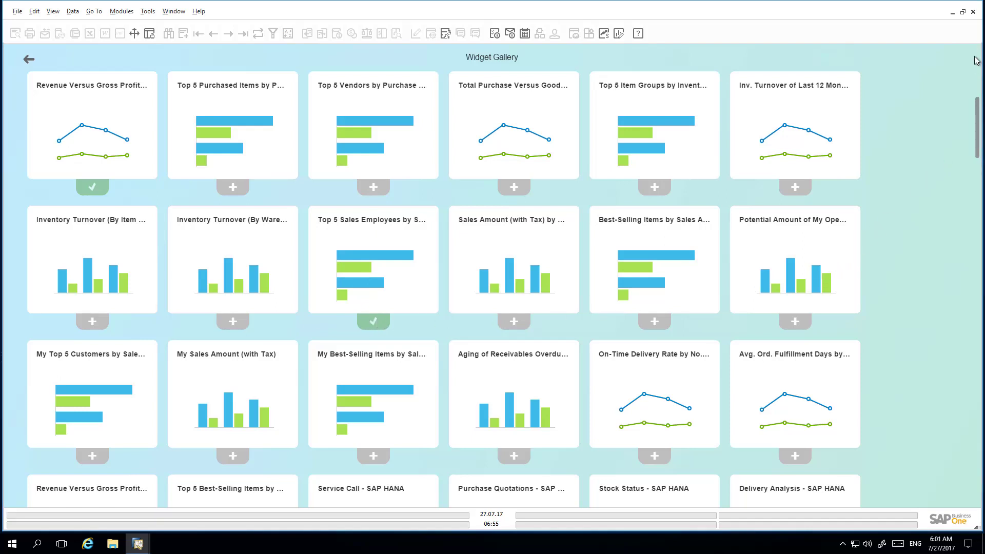
click(29, 60)
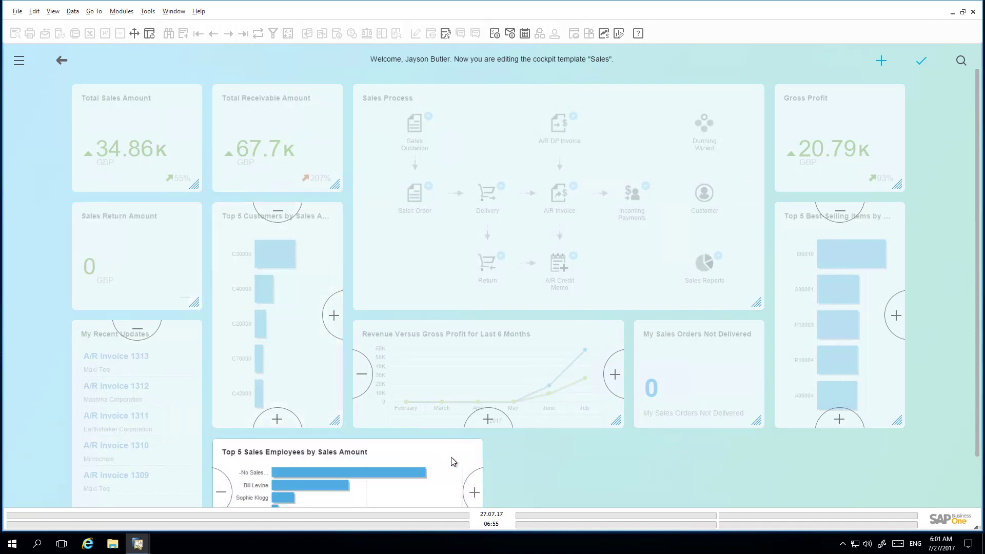
Resize the Top 5 Sales Employees widget and move Sales Process to the bottom-right.
click(475, 492)
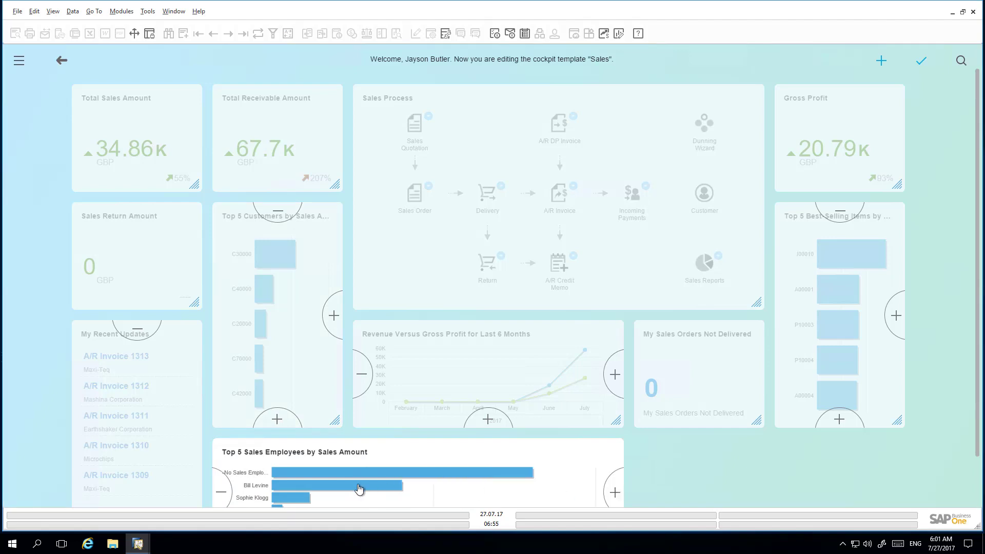
click(224, 493)
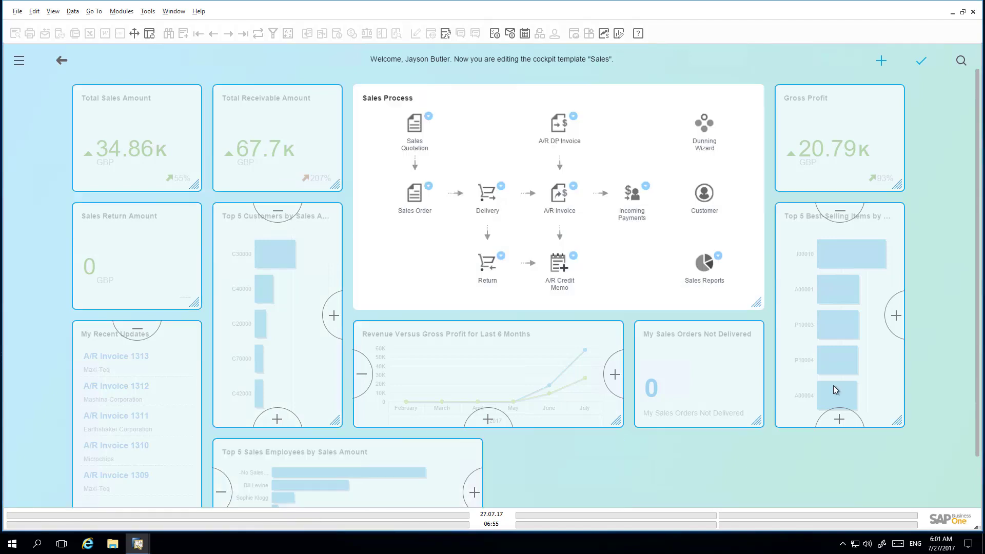
drag(833, 386, 832, 386)
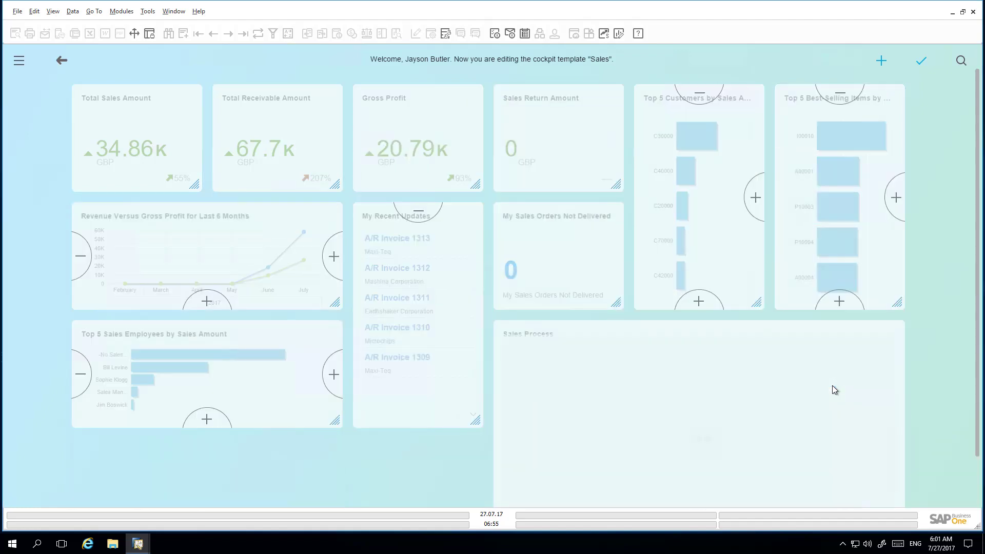
click(333, 370)
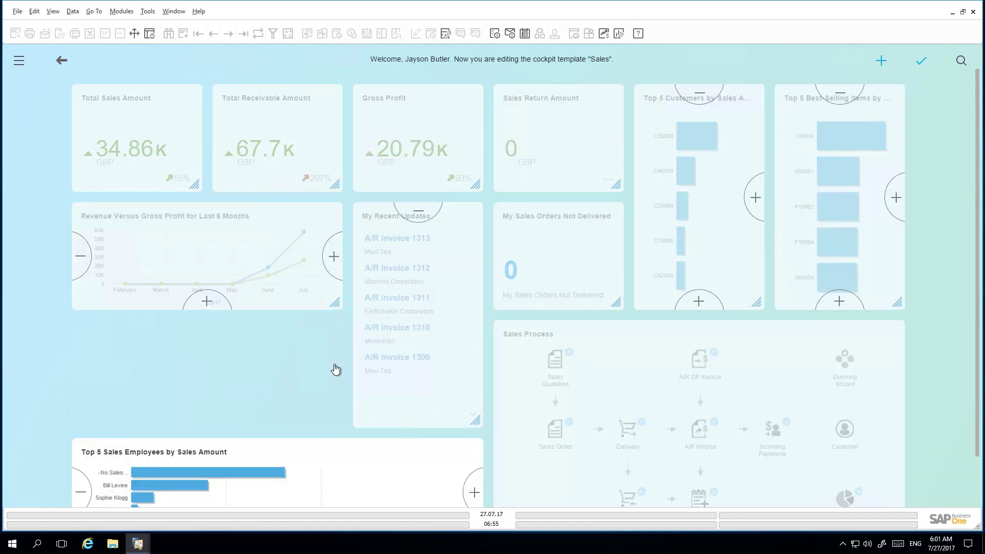
scroll(211, 246, down, 1)
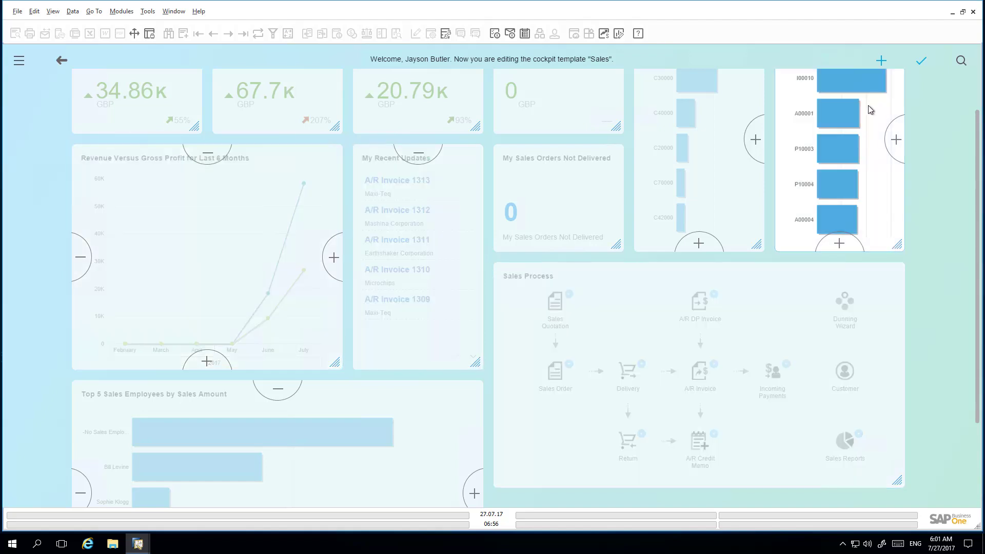
click(280, 389)
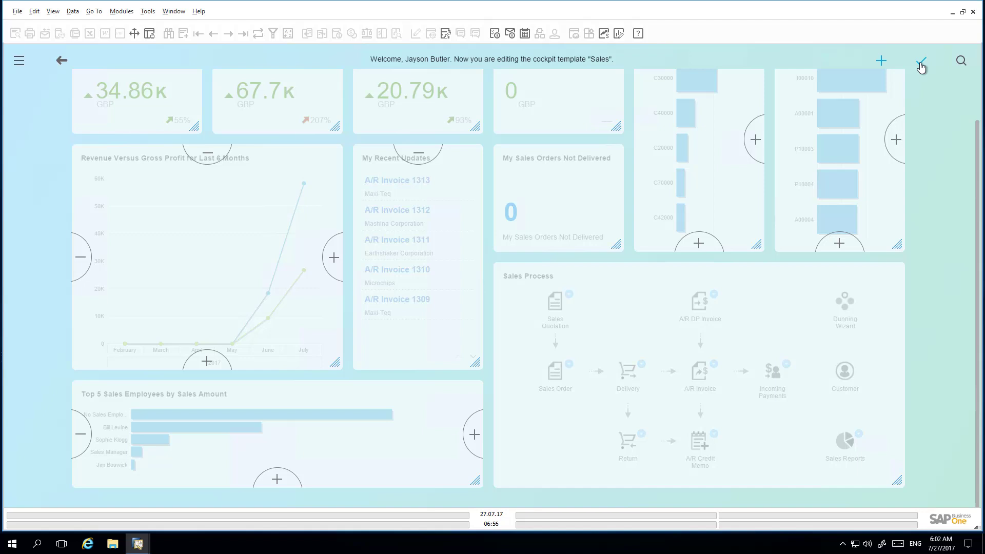
Save the layout with Save As Template under the name 'Enhanced Sales Cockpit v1'.
click(921, 64)
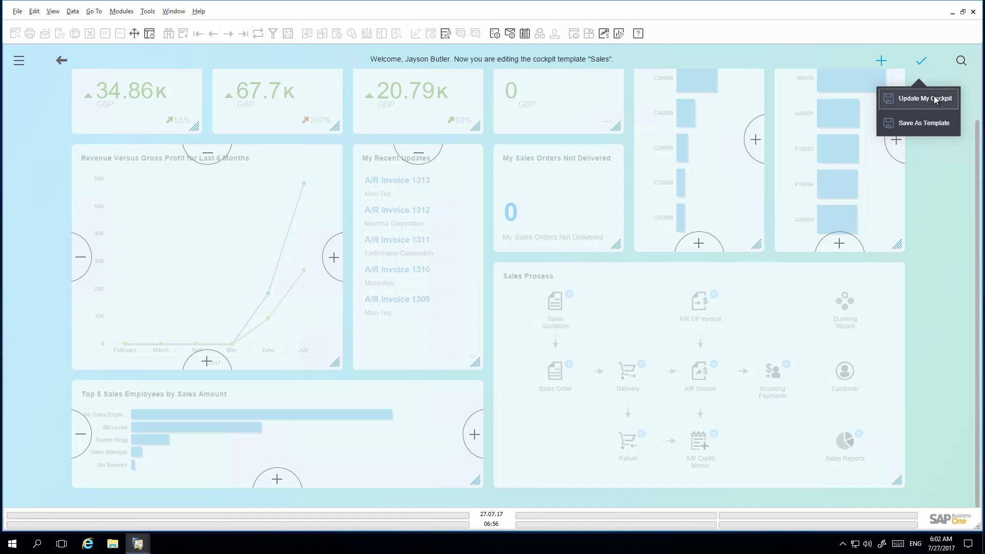
click(937, 126)
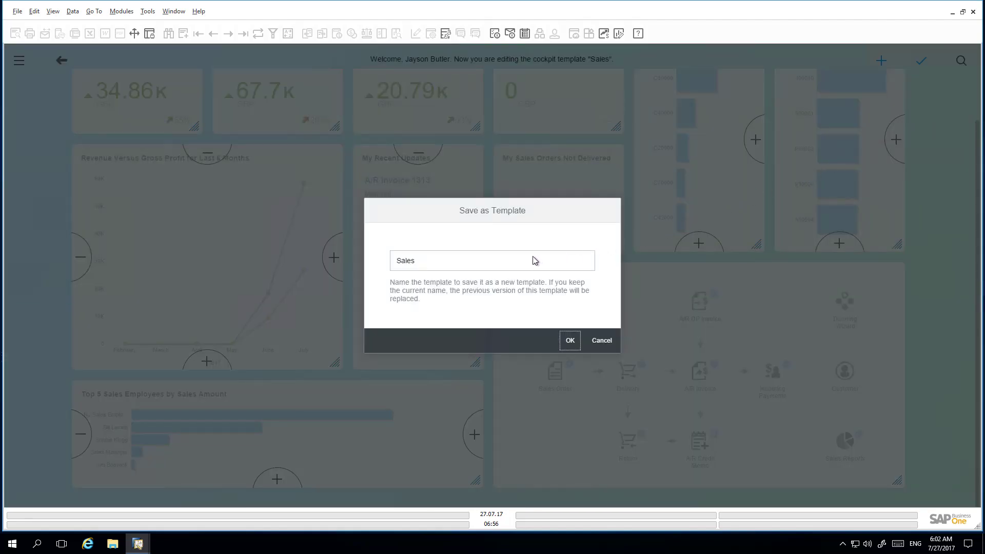
click(427, 263)
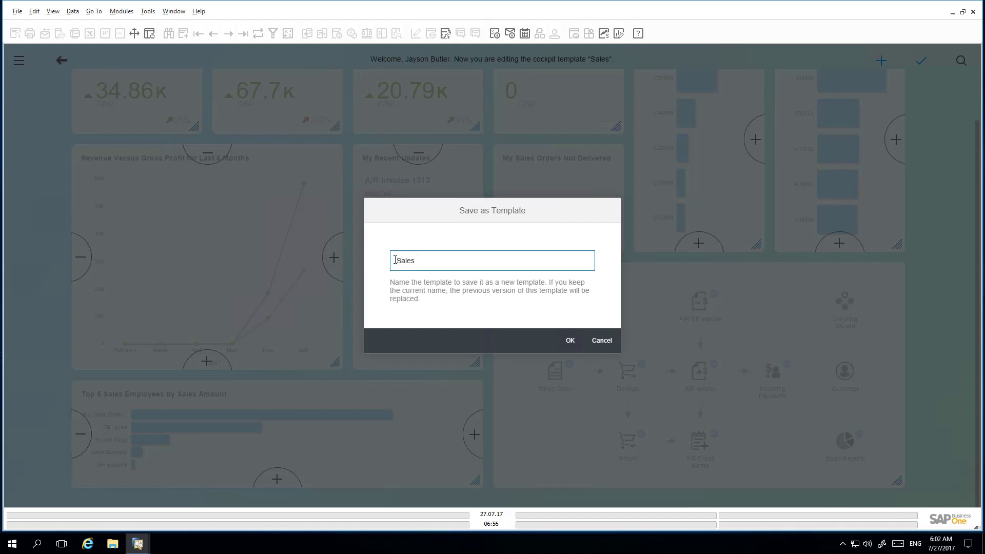
text(Enhanced)
click(450, 260)
text(Cockpit v1)
click(571, 341)
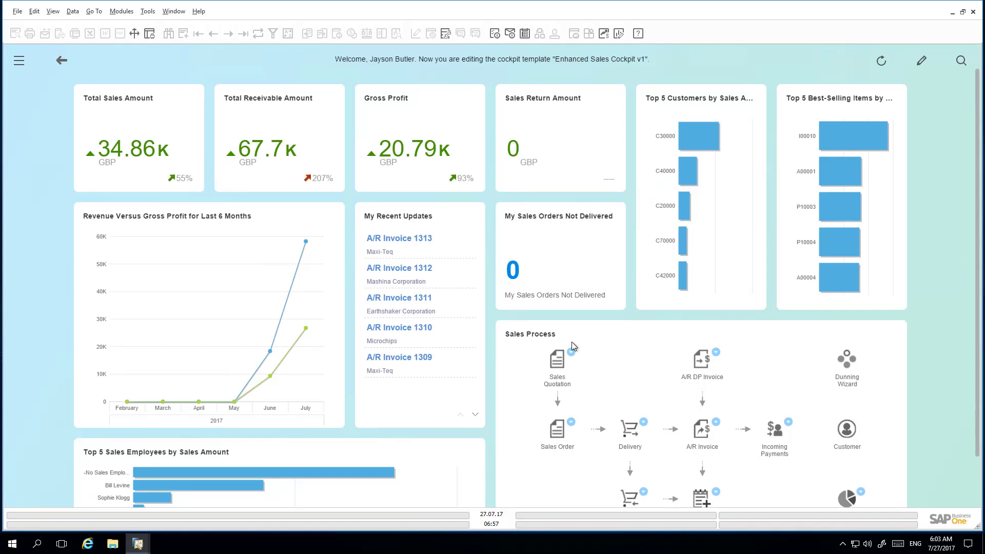
Publish the Enhanced Sales template (row 13) in Cockpit Management - Setup and close it.
click(148, 15)
mouse_move(158, 195)
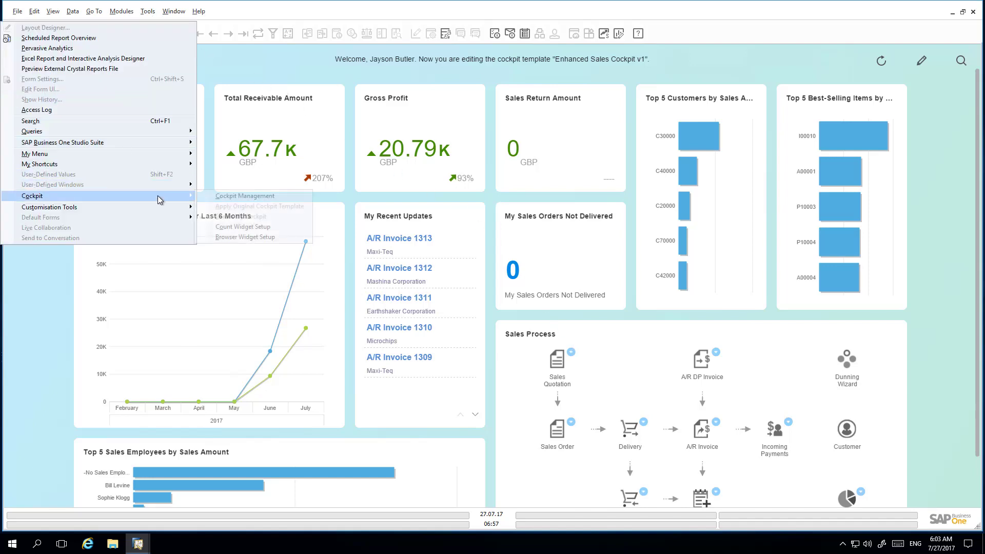
click(221, 197)
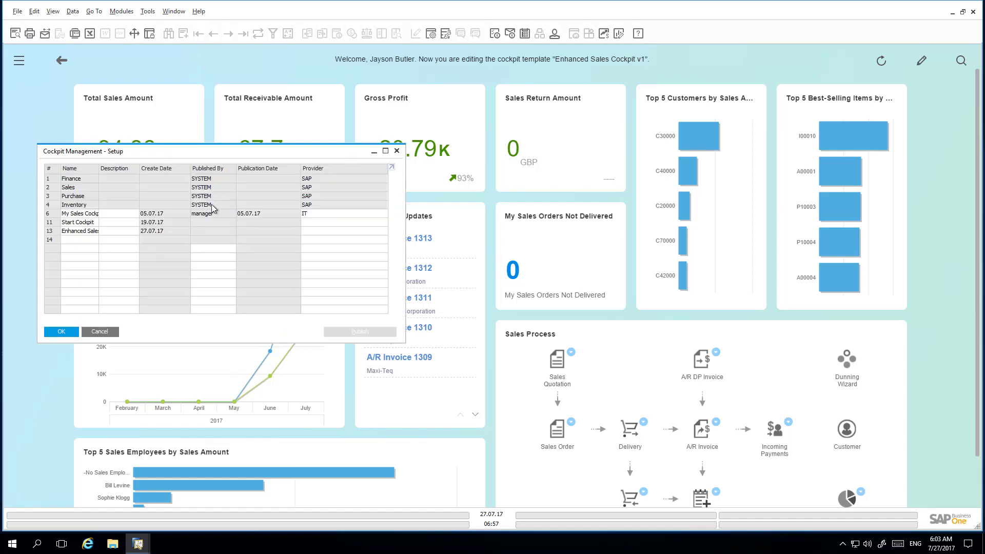
click(50, 231)
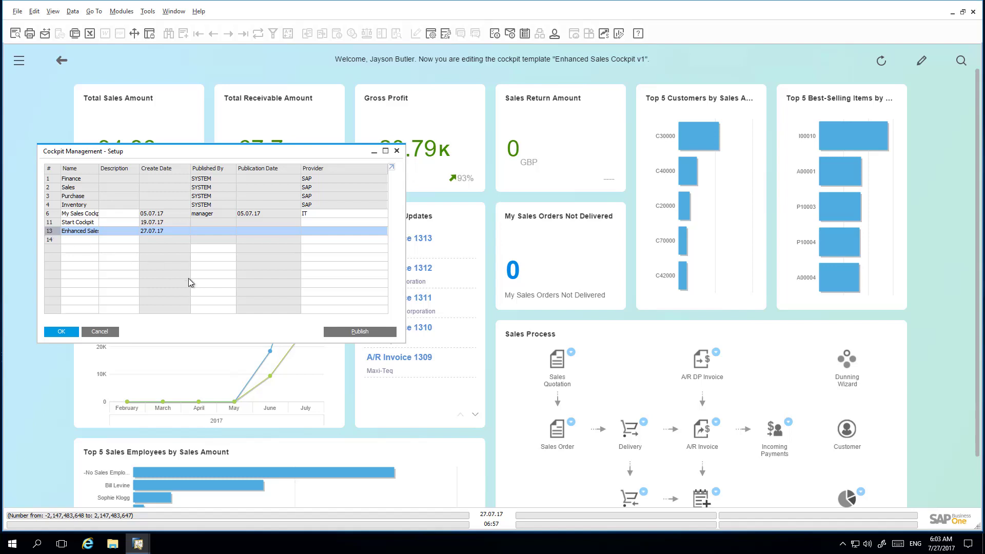
click(367, 332)
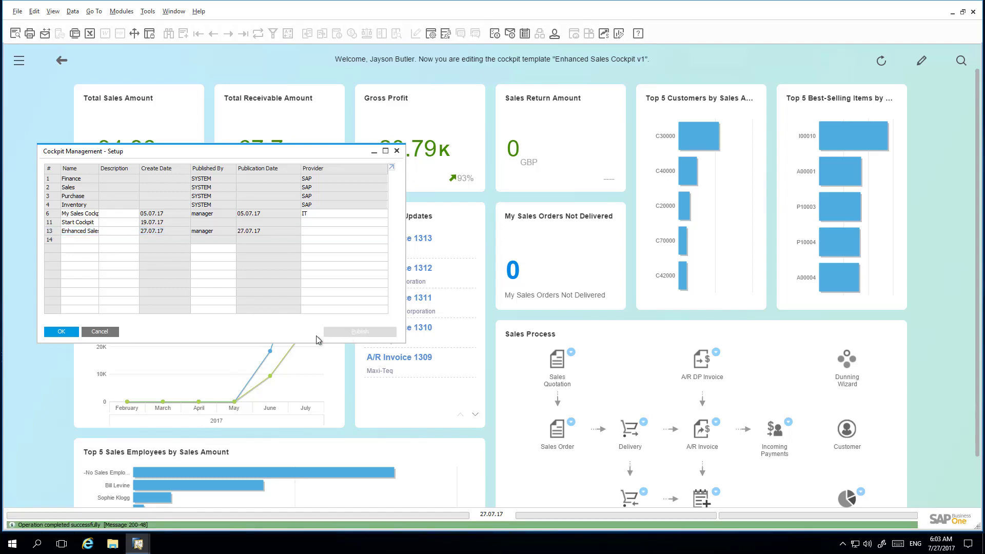
click(66, 332)
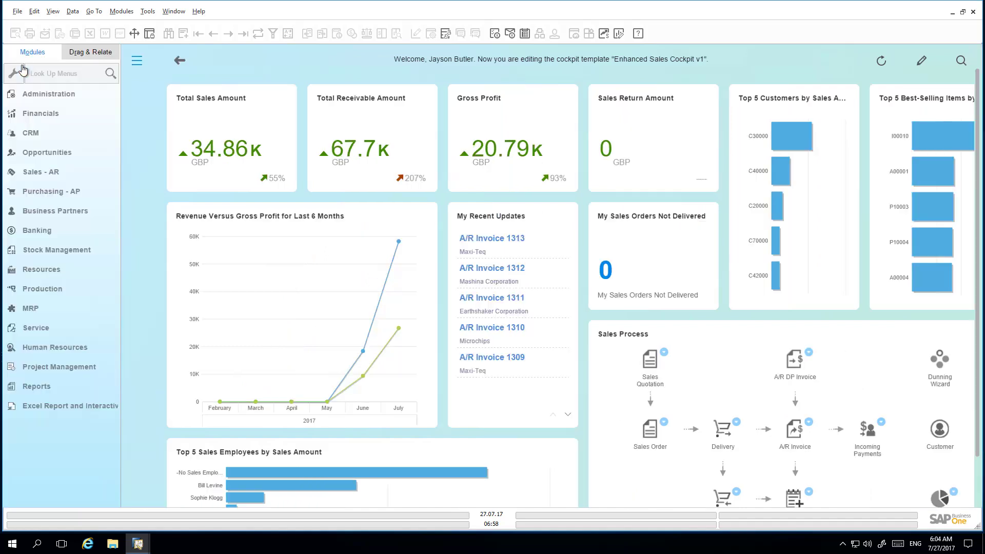
Find User Groups via 'user group' search and give Sales the Enhanced Sales Cockpit v1 template.
click(37, 76)
text(u)
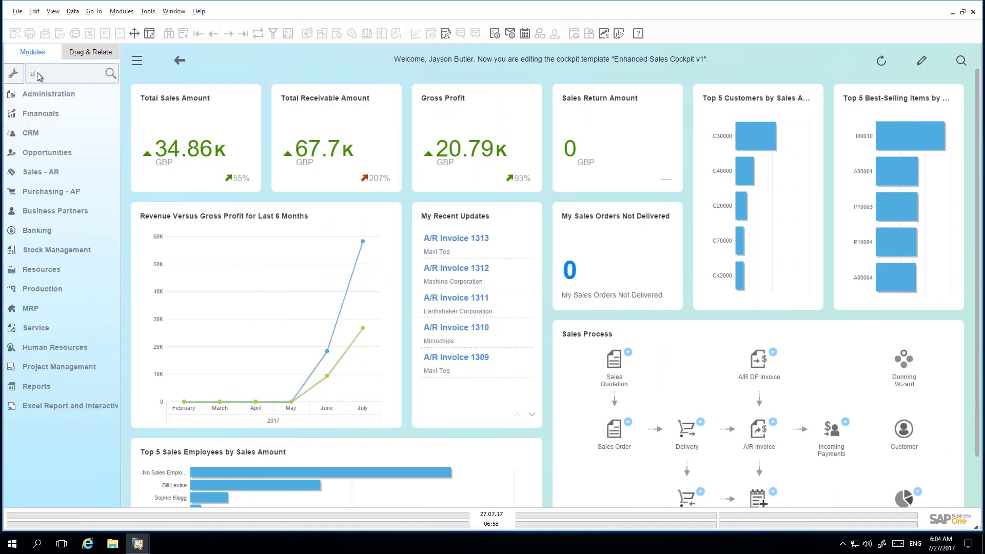
text(ser group)
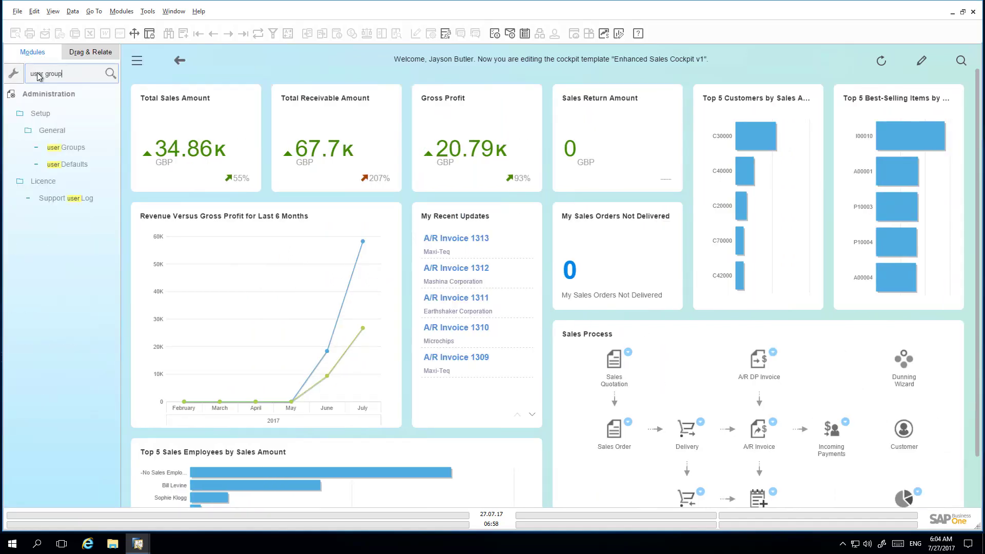
click(71, 148)
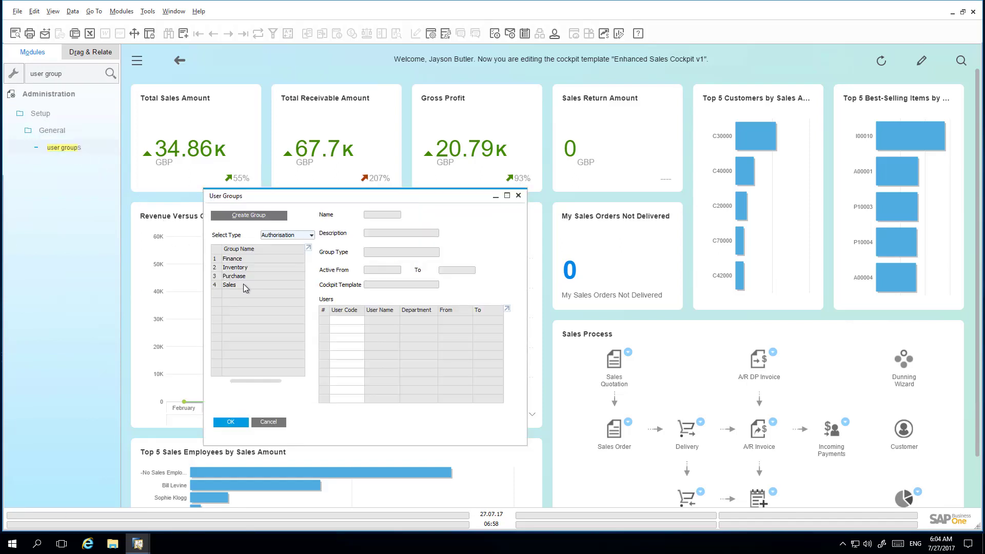
click(247, 284)
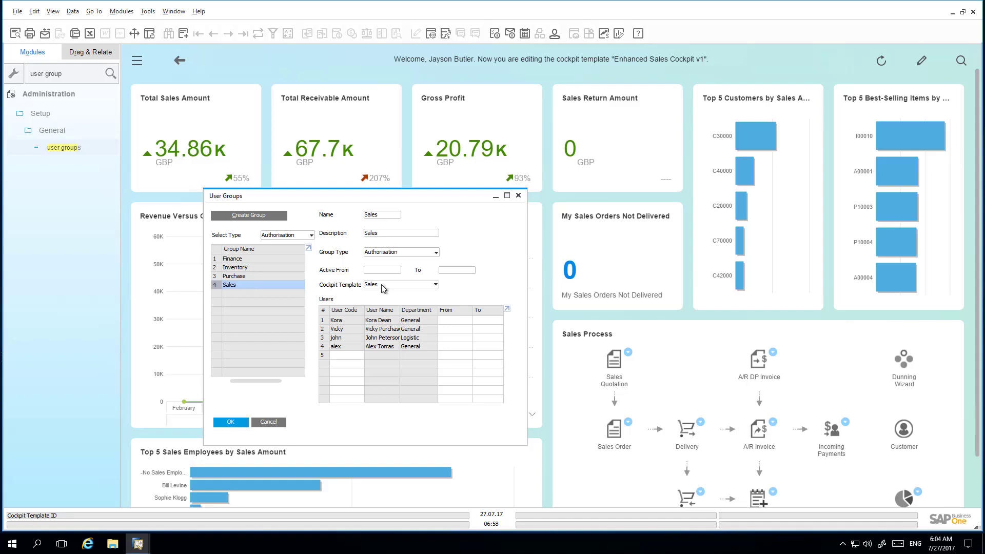
click(383, 284)
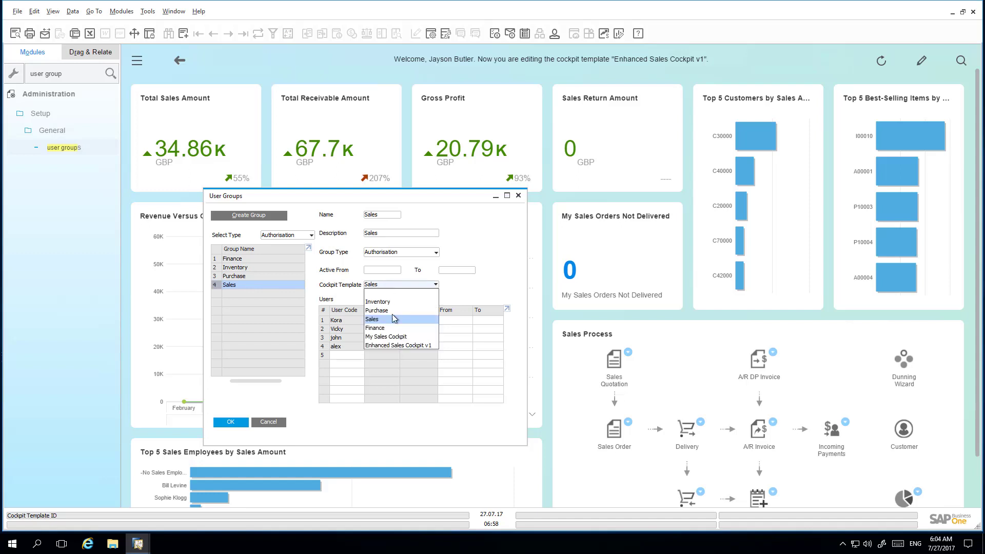
click(395, 344)
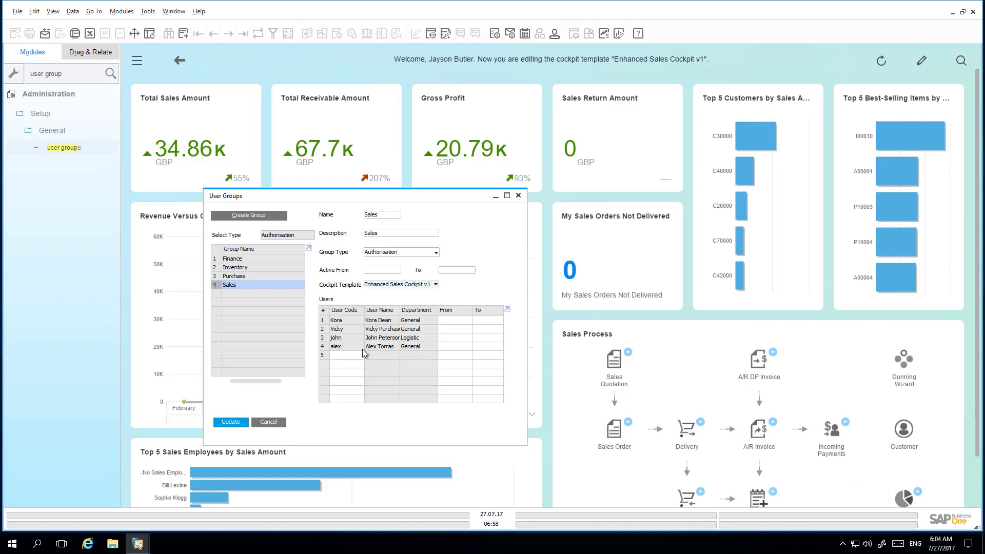
Add one more user to the Sales group from the List of Users and save with Update.
click(361, 354)
text(kat)
key(Tab)
text(e)
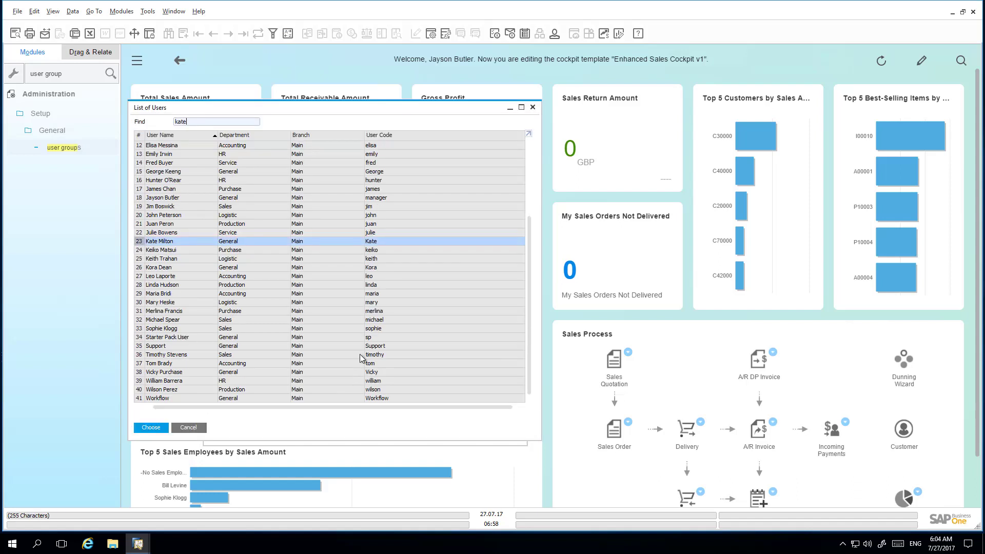
click(164, 430)
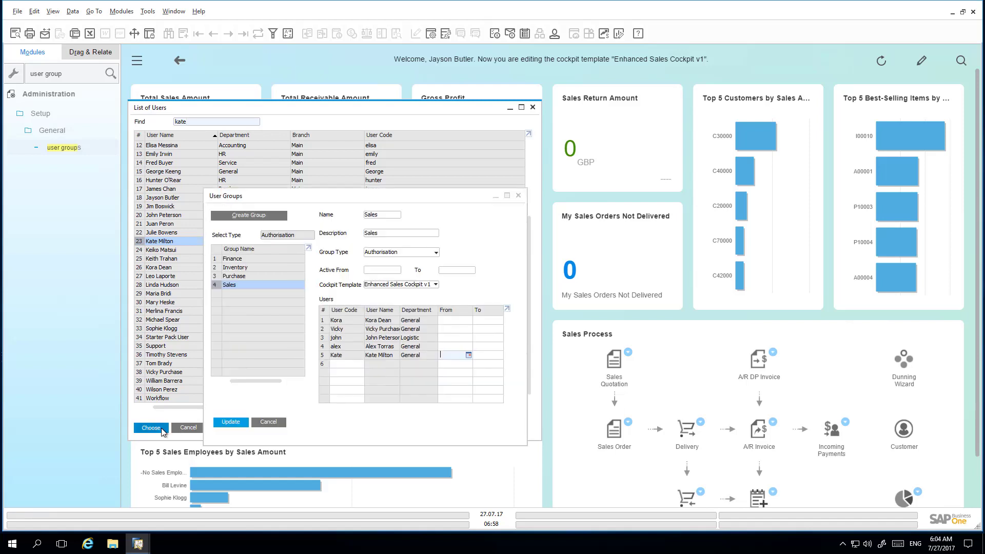
click(239, 425)
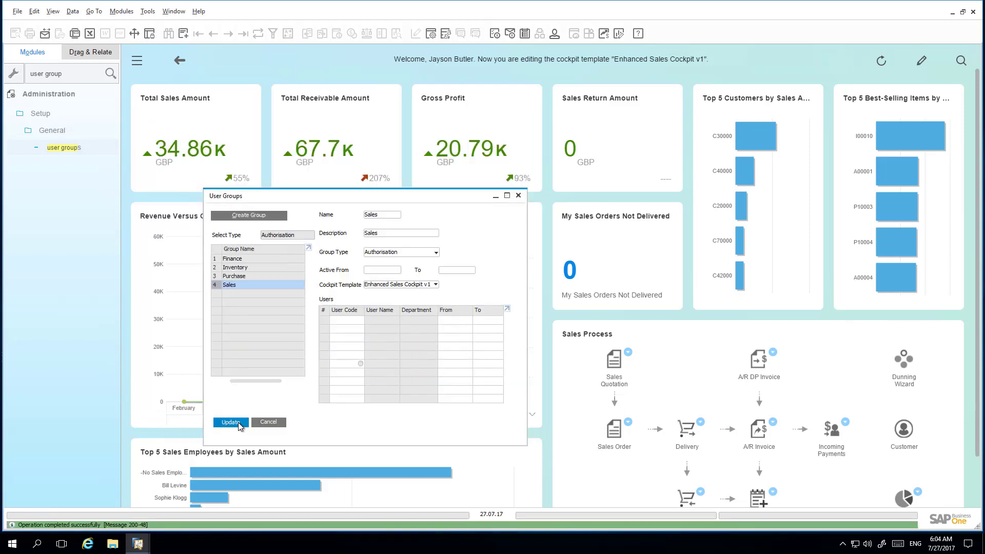
click(230, 422)
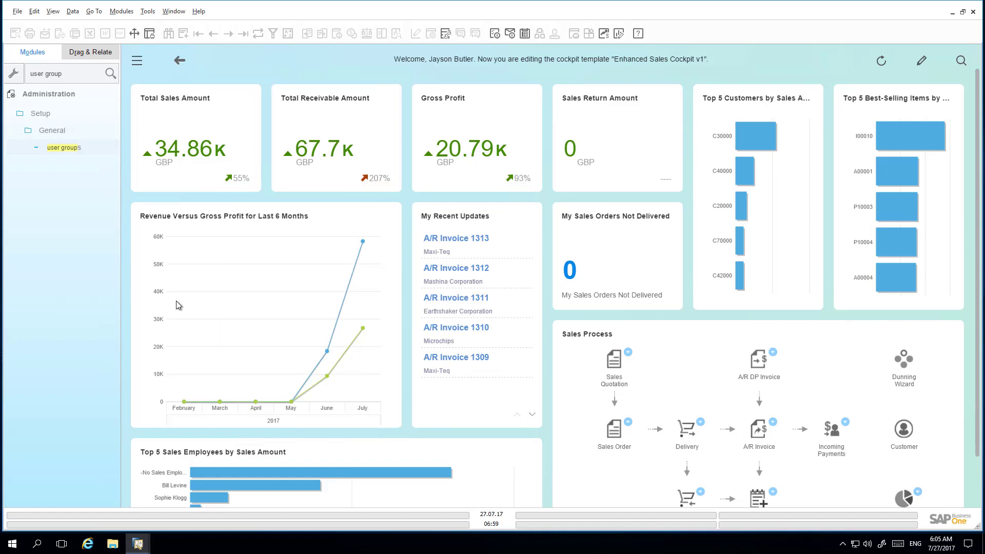
Clear the menu search and open Administration > Choose Company.
click(72, 77)
key(BackSpace)
key(BackSpace)
key(BackSpace)
key(BackSpace)
key(BackSpace)
key(BackSpace)
key(BackSpace)
key(BackSpace)
key(BackSpace)
key(BackSpace)
click(56, 94)
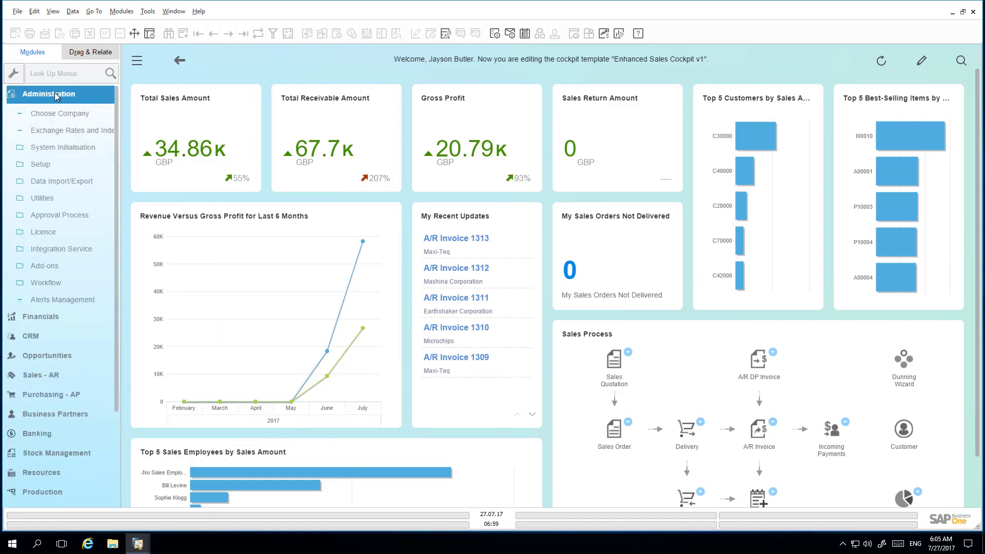
click(59, 113)
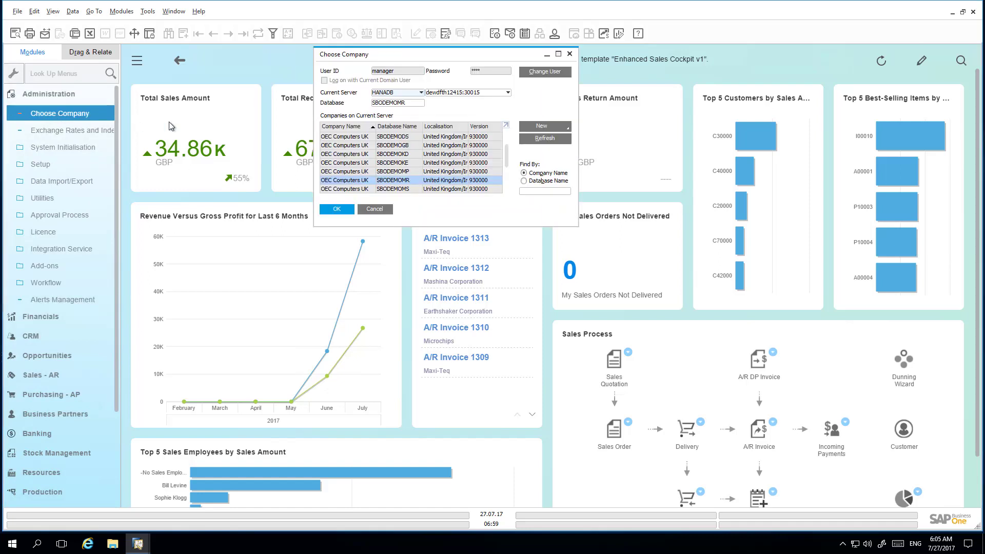
Change user by entering the new Sales member's user ID and password.
click(544, 72)
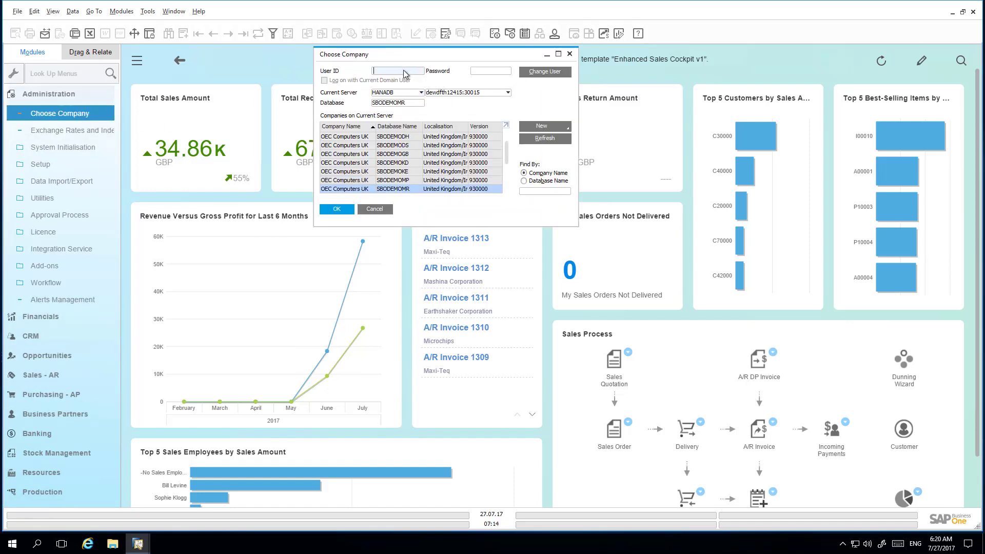
text(Kate)
click(502, 72)
text(1234)
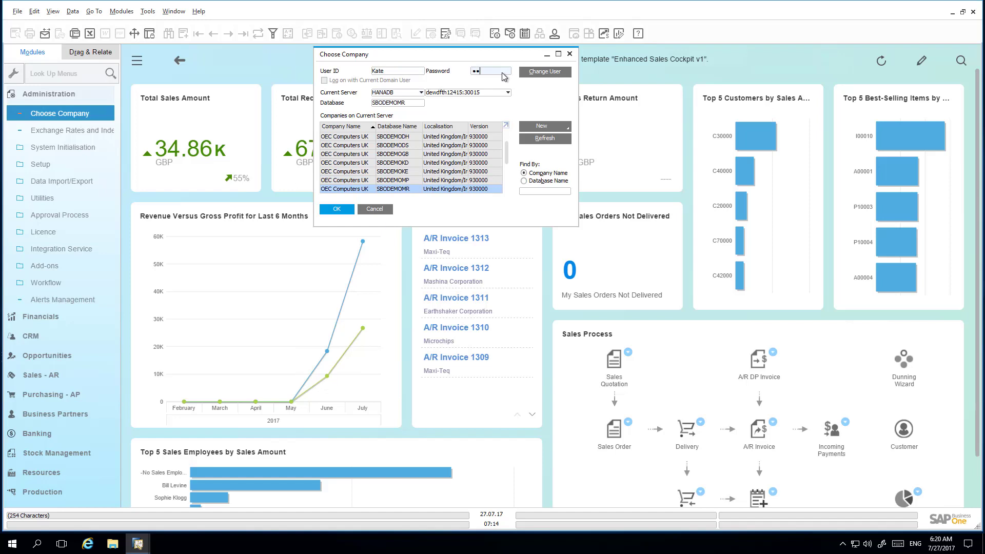
key(Return)
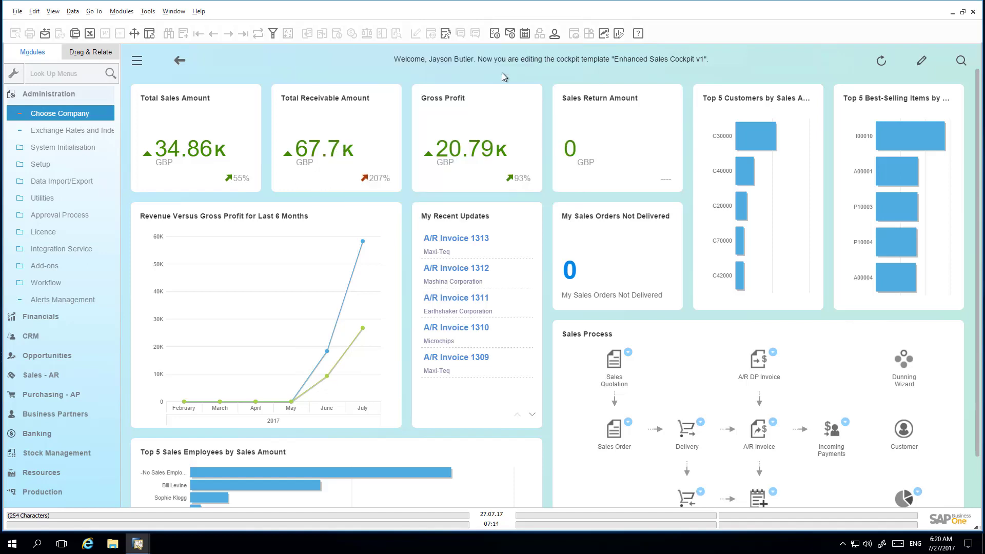